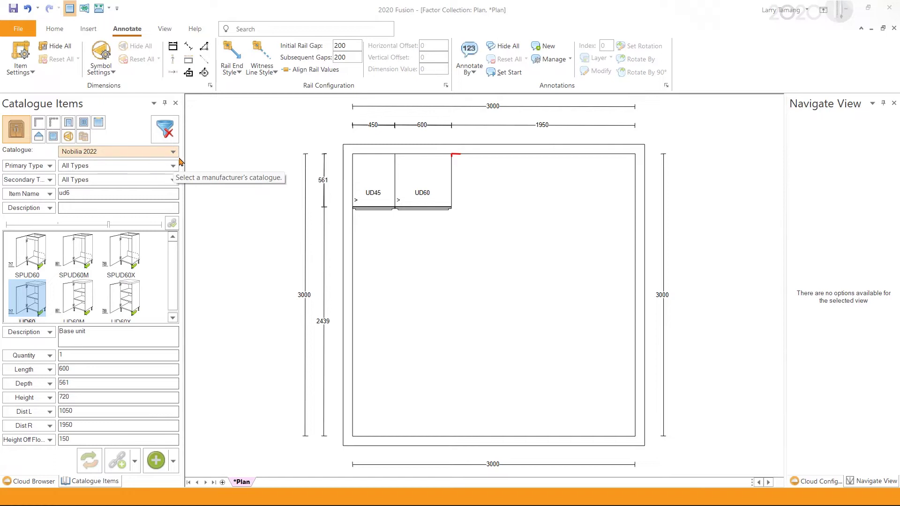
Select the UD45 base unit in the plan to inspect it, then deselect it.
click(377, 206)
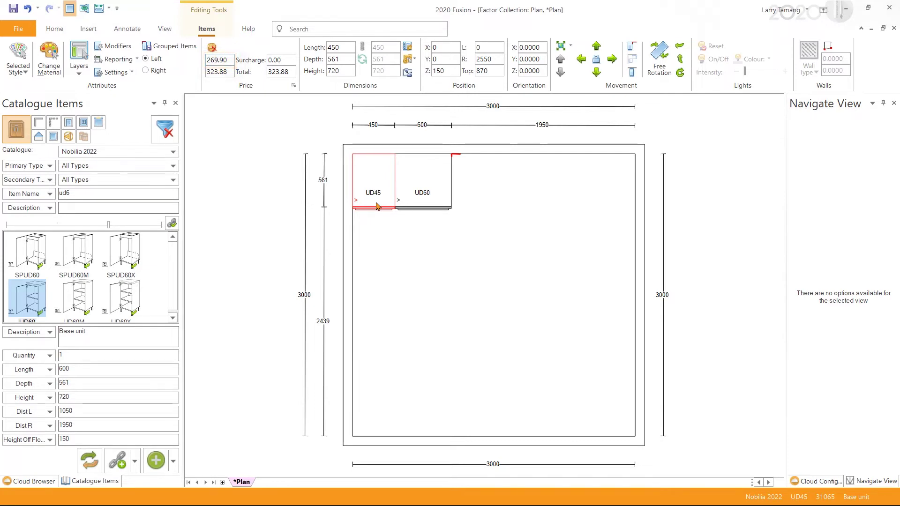
click(377, 219)
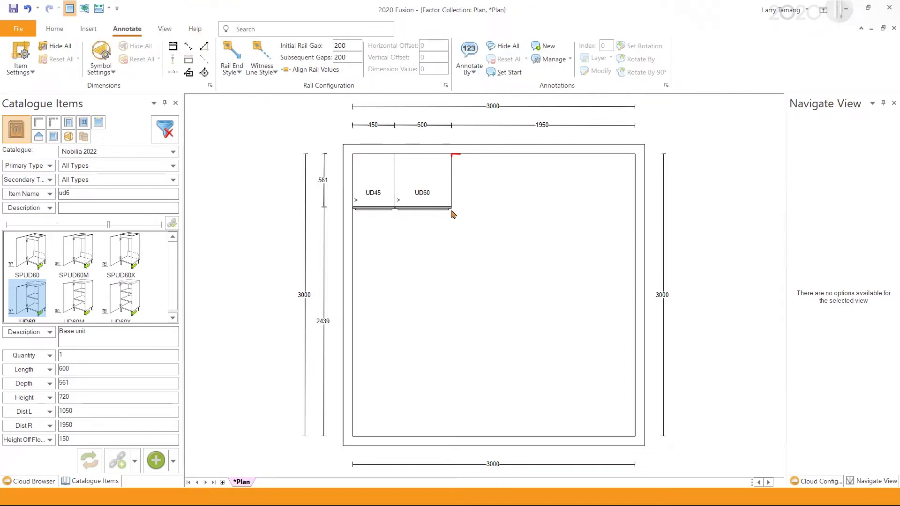
Close the plan, check out Nobilia 2022 in Manage Catalogues and launch Catalogue Administrator.
click(893, 29)
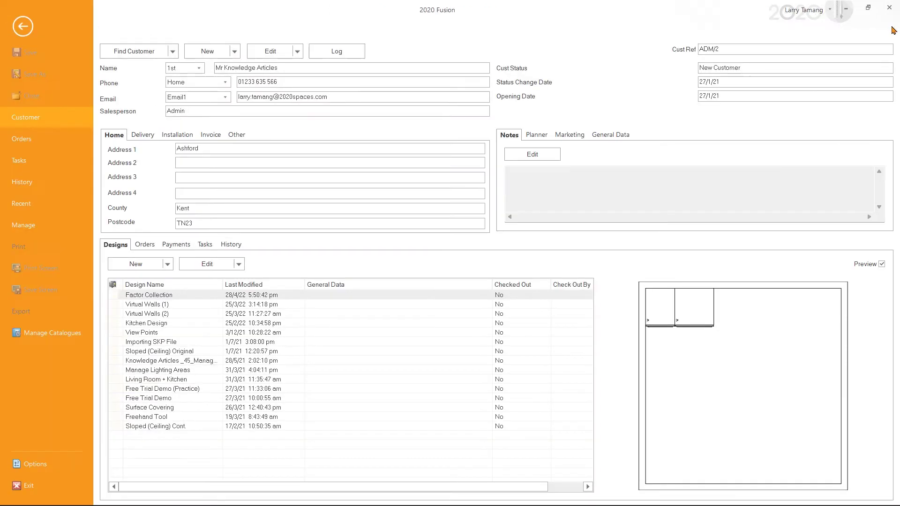
click(64, 335)
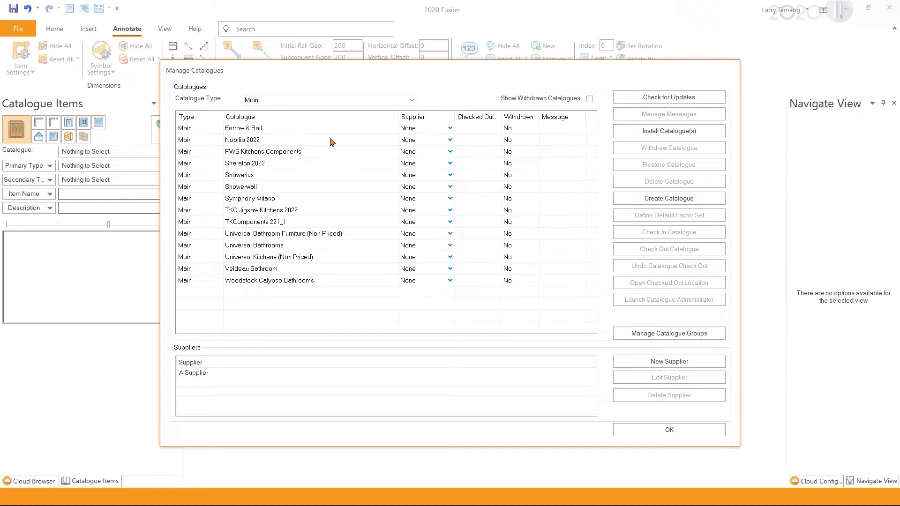
click(332, 141)
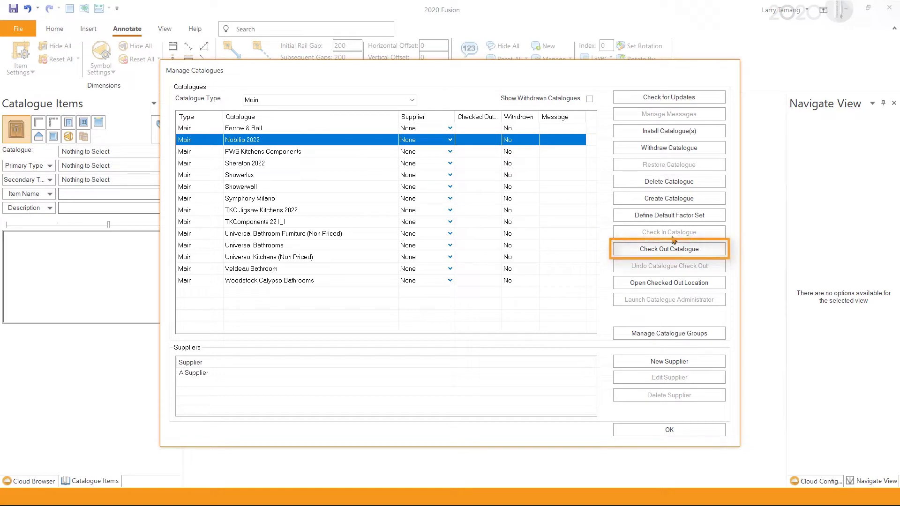
click(723, 250)
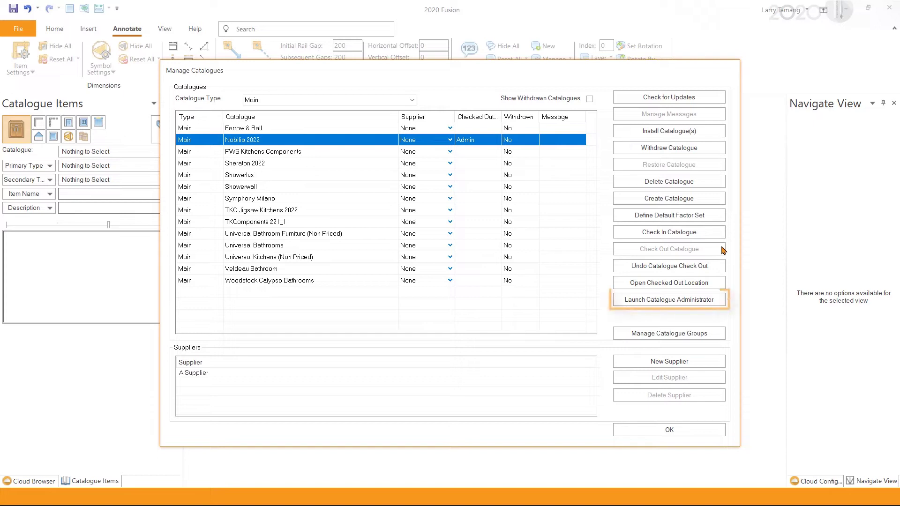
click(720, 300)
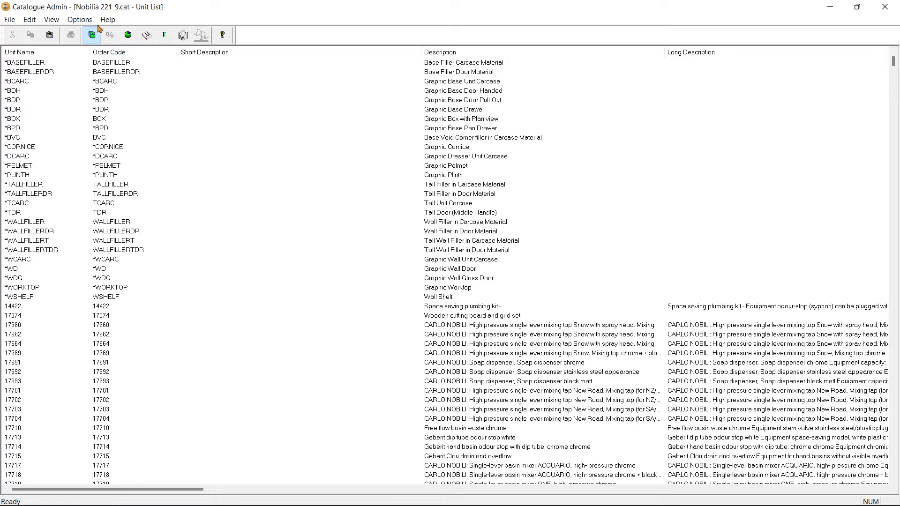
Create a factor collection for Nobilia 2022, keeping *Default as the factor set.
click(79, 20)
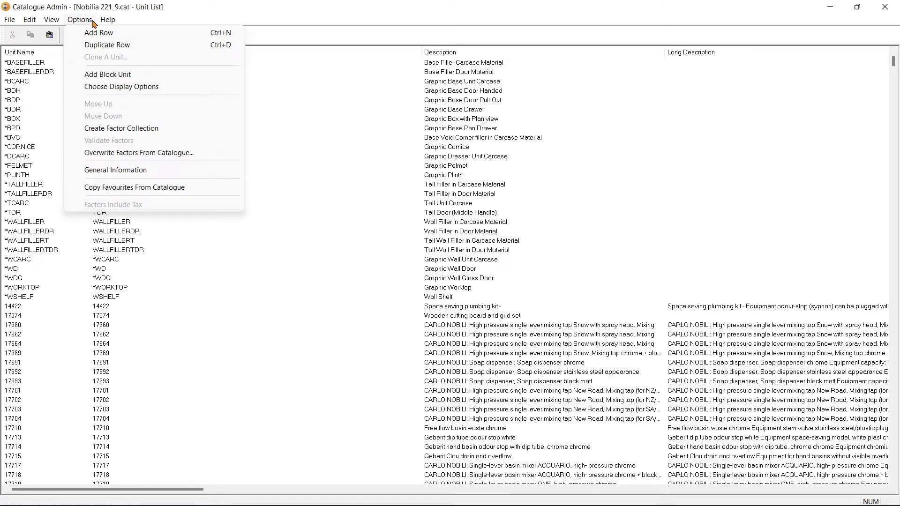
click(195, 129)
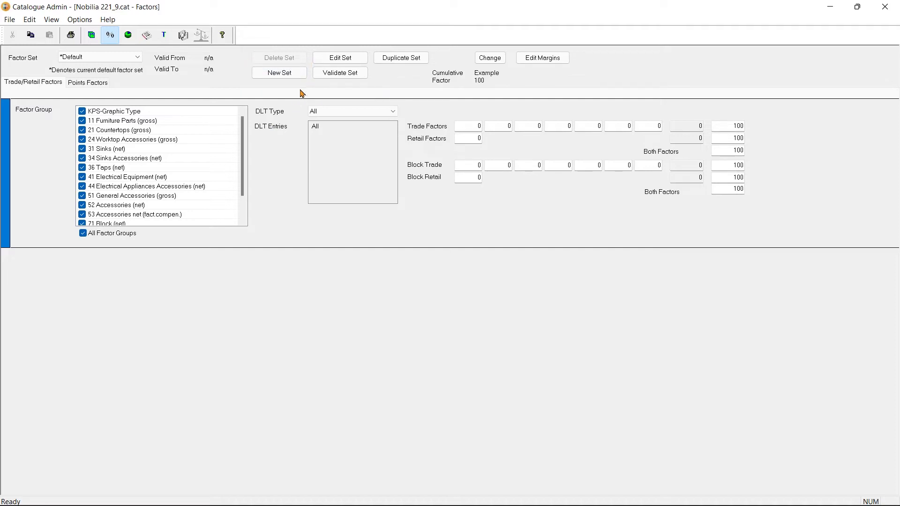
click(139, 58)
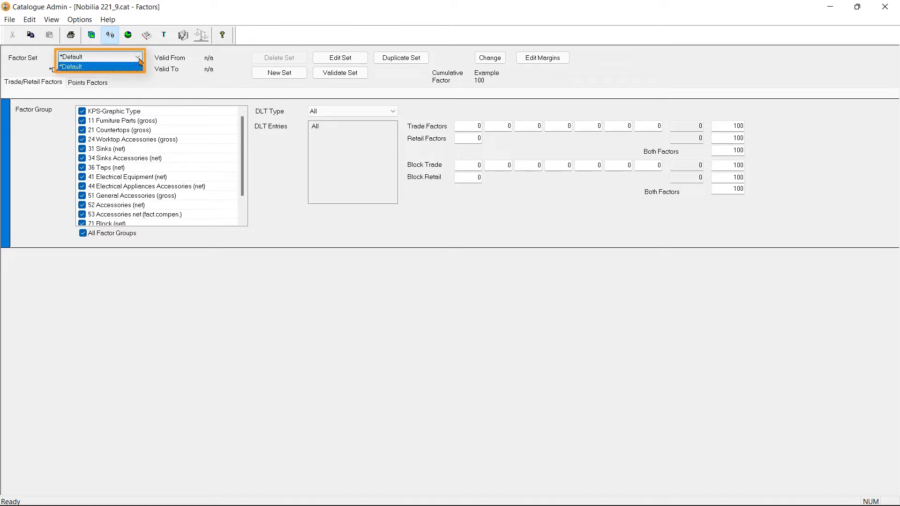
click(141, 61)
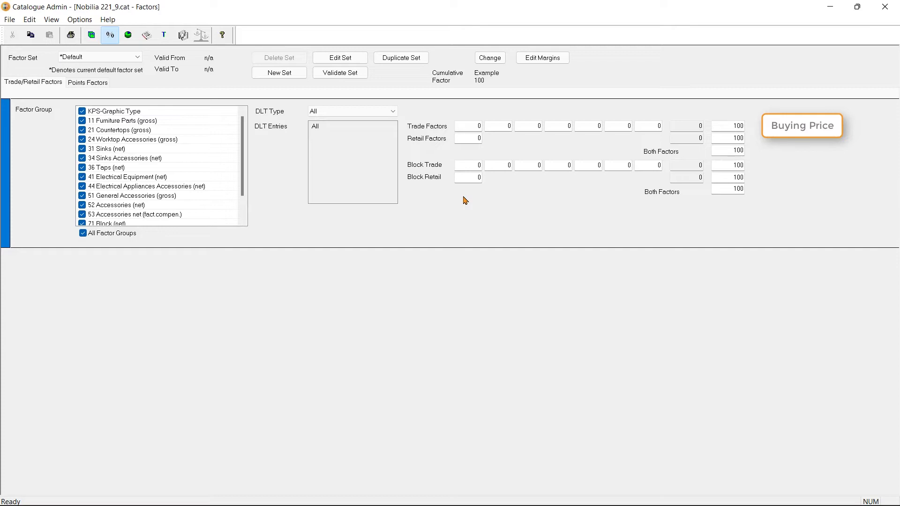
Try trade factor 60 and Both Factors 120, reset the trade factor to 0, then show Points Factors.
click(731, 127)
drag(730, 128, 749, 129)
text(60)
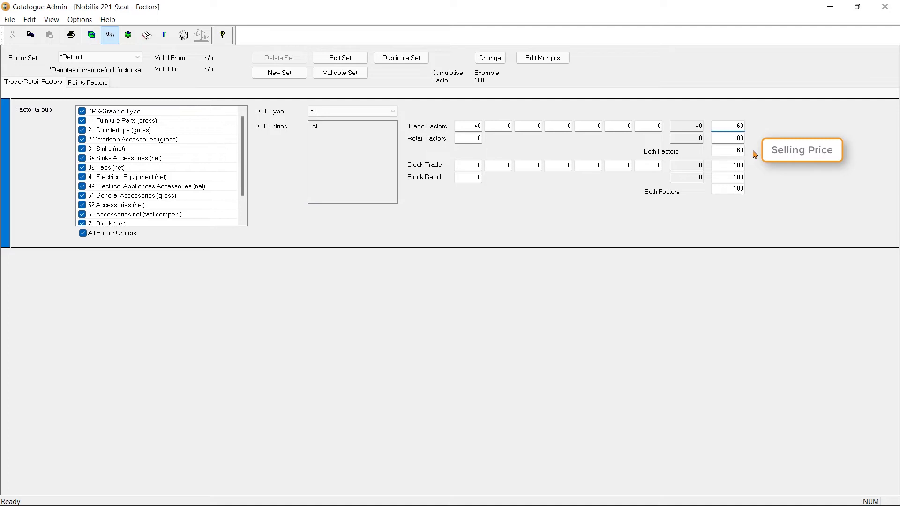
double_click(738, 150)
text(120)
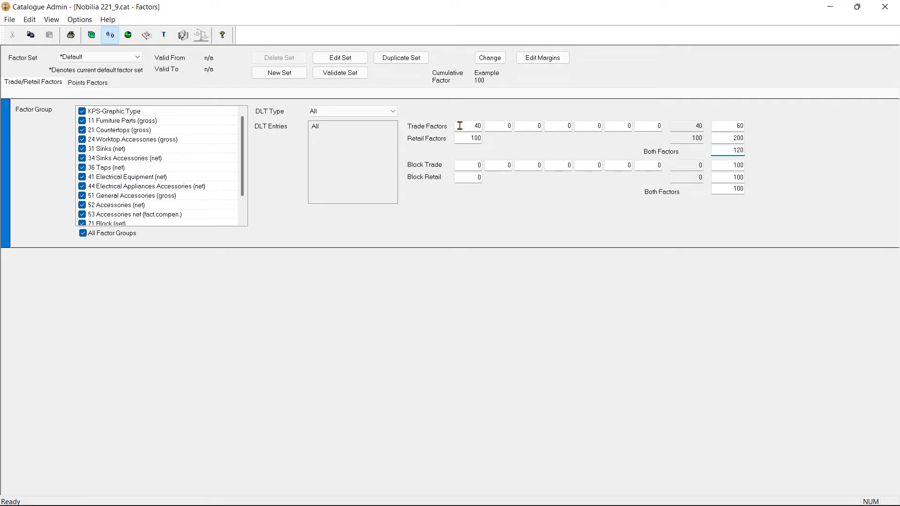
drag(460, 127, 505, 139)
text(00)
click(103, 85)
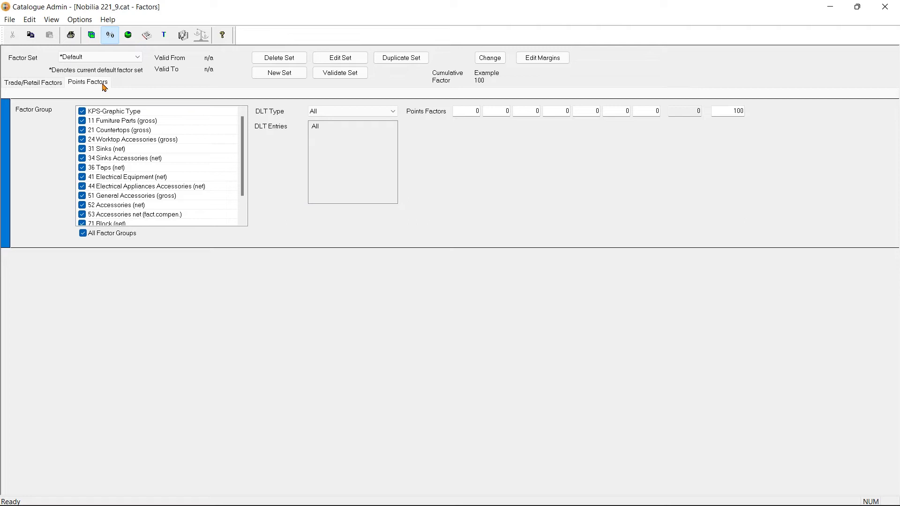
Change the example sum from 100 to 269.90.
click(490, 57)
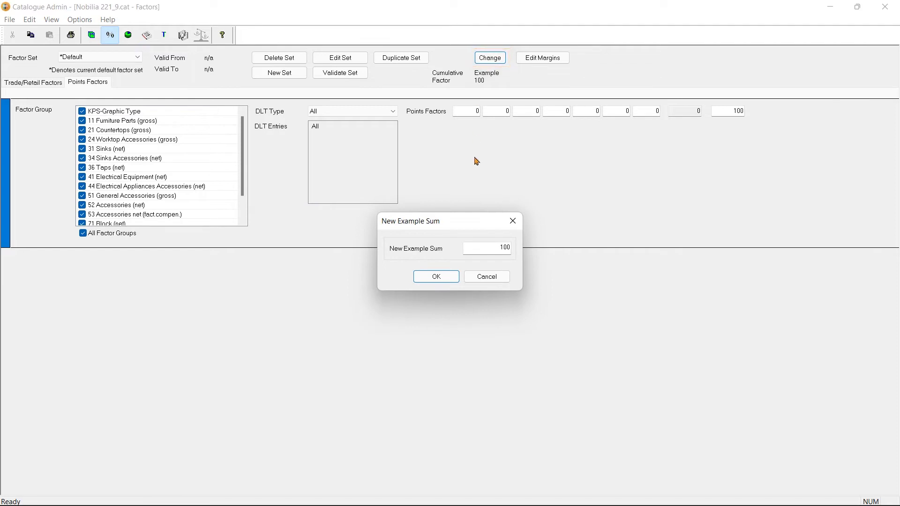
drag(482, 252, 528, 247)
key(BackSpace)
text(269.90)
click(453, 278)
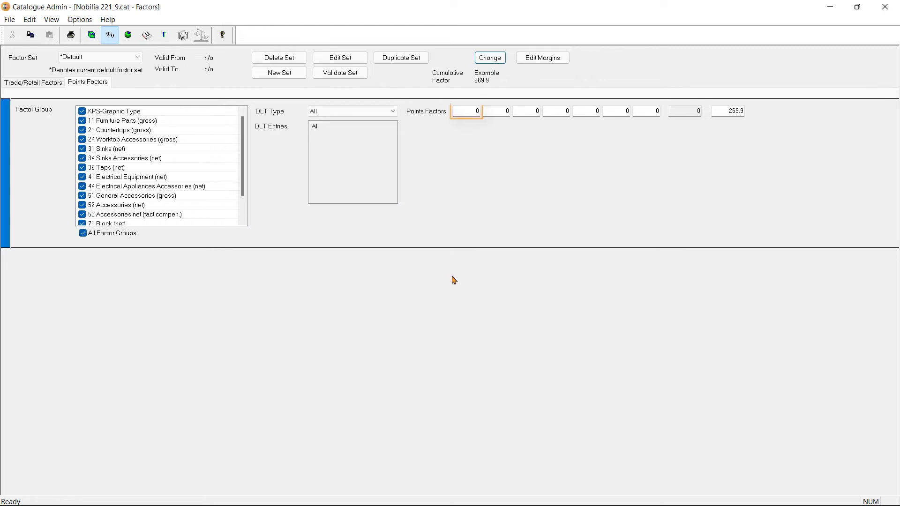
Set the first points factor to 50, excluding groups 31 Sinks, 34 Sinks Accessories and 36 Taps.
double_click(464, 109)
text(50)
click(82, 149)
click(82, 158)
click(82, 168)
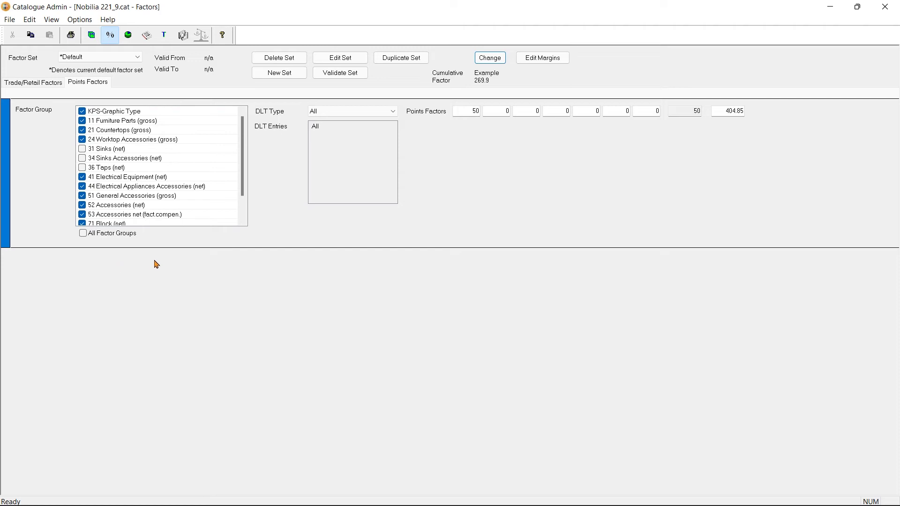
Add a points factor row of 20 covering only 31 Sinks, 34 Sinks Accessories and 36 Taps.
right_click(453, 214)
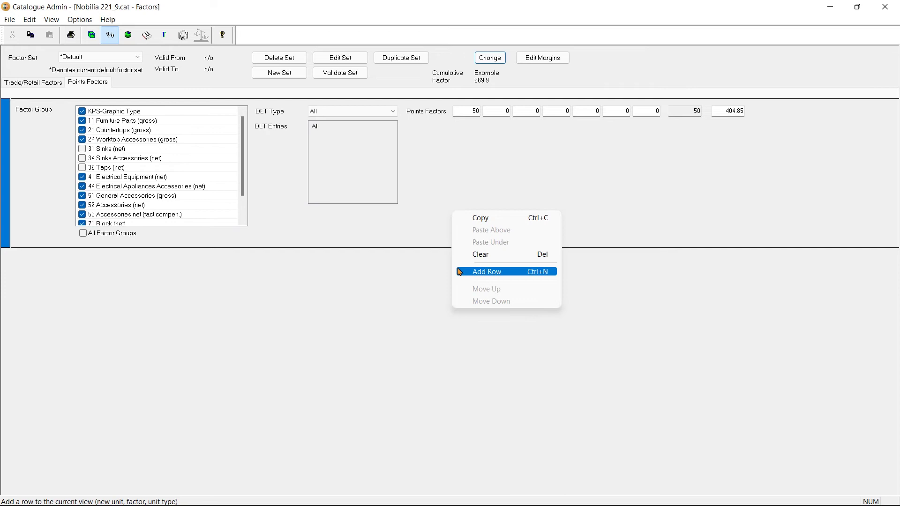
click(486, 272)
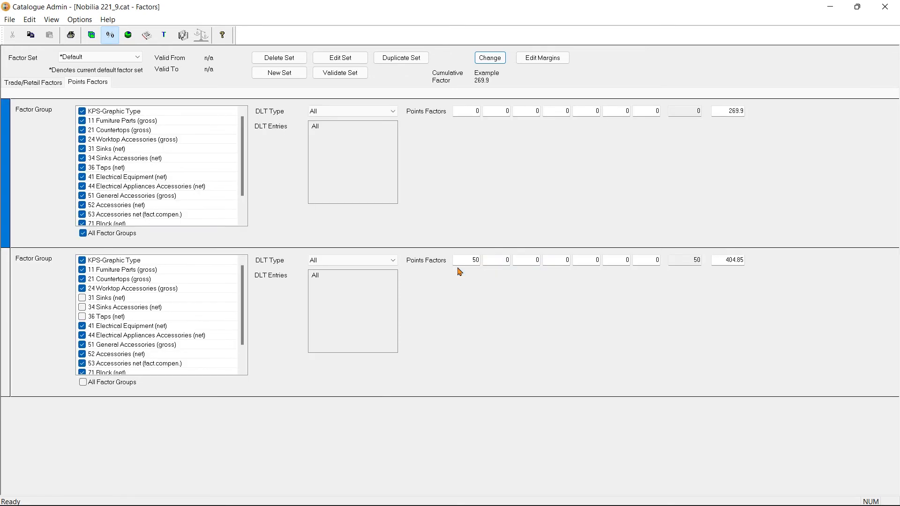
click(108, 234)
click(82, 167)
click(82, 158)
click(82, 149)
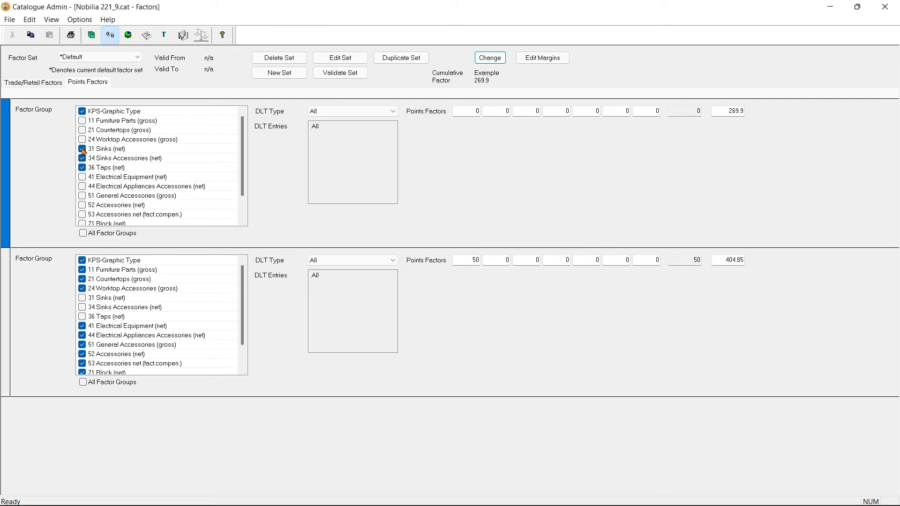
click(82, 111)
click(471, 111)
text(20)
Insert another points factor row with a first points factor of 50.
right_click(489, 163)
click(506, 223)
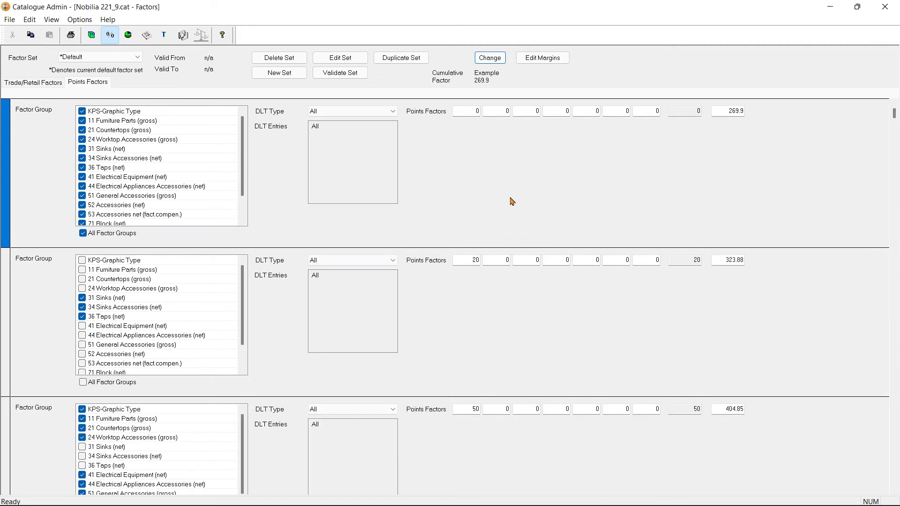
click(472, 111)
text(50)
key(Tab)
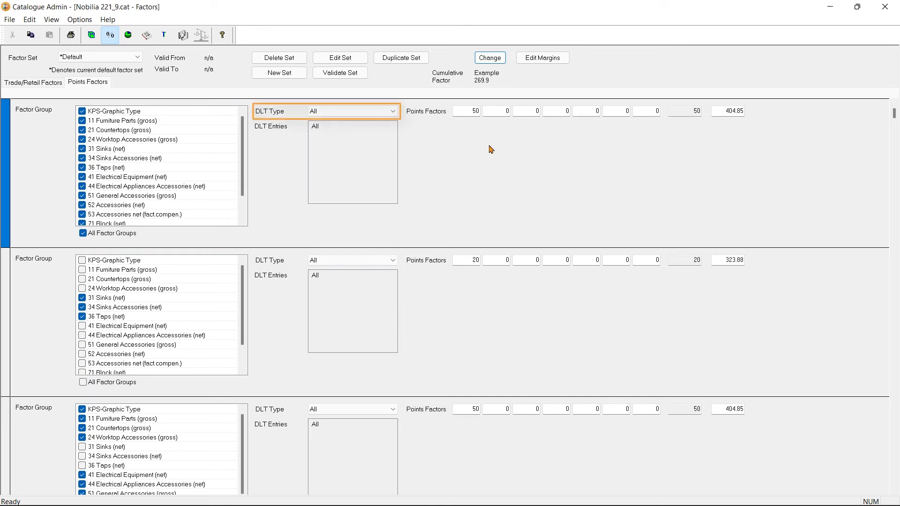
Limit the 50-point row to DLT type Range, excluding Artis, Cascada, Castello, Chalet, Credo, Easytouch, Fashion, Rio, colour and York.
click(383, 113)
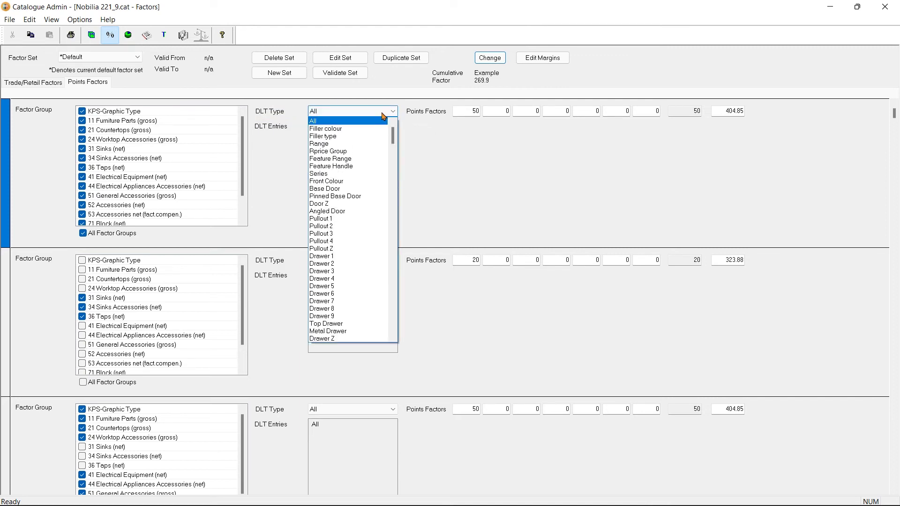
click(383, 144)
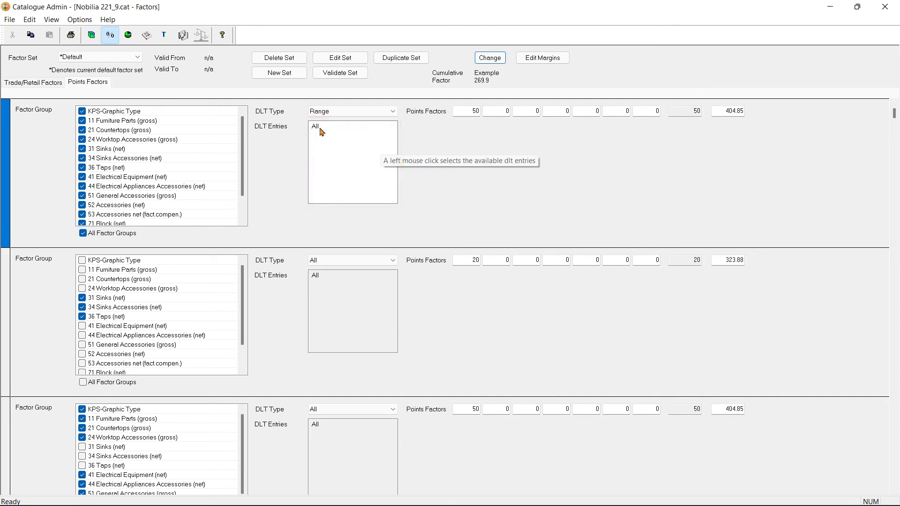
click(321, 132)
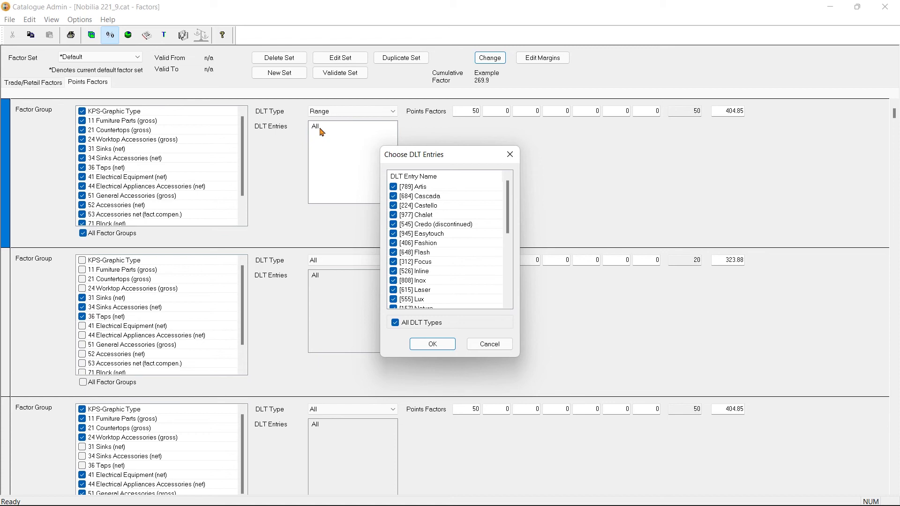
click(393, 187)
click(393, 196)
click(393, 205)
click(394, 215)
click(393, 224)
click(393, 233)
click(393, 243)
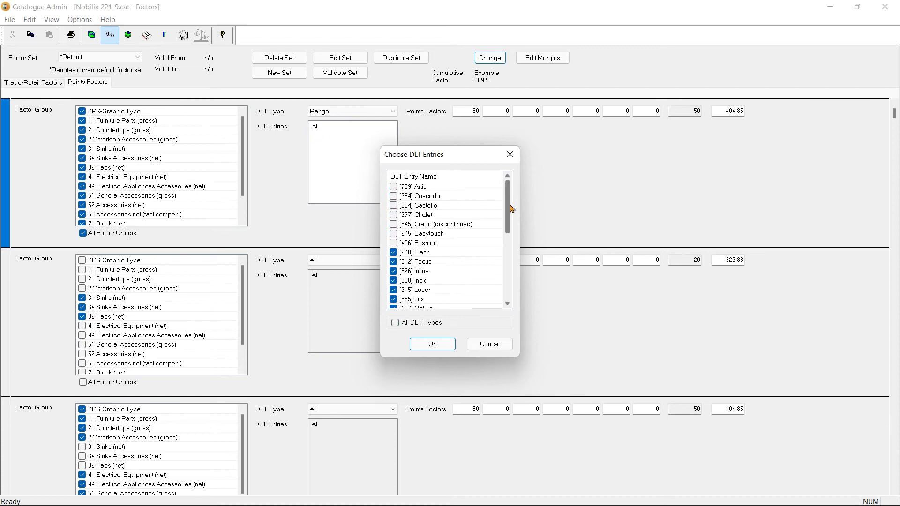
drag(510, 209, 508, 270)
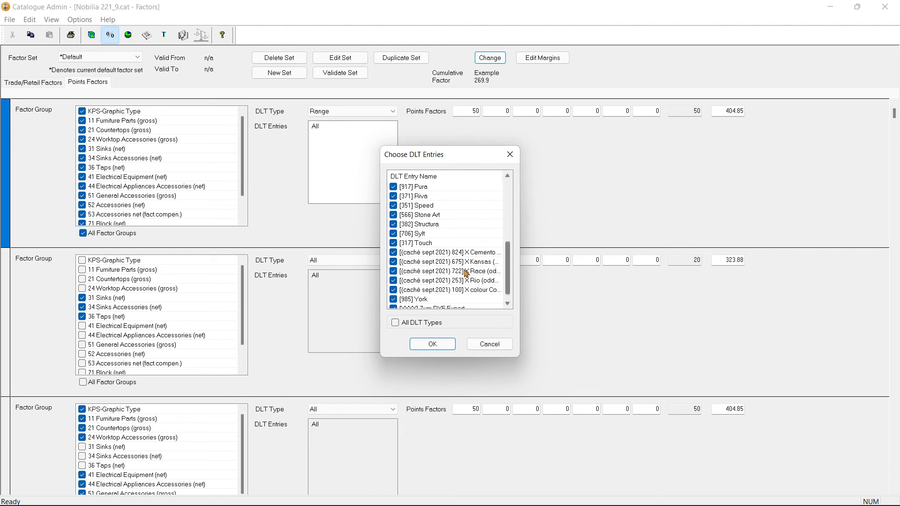
click(393, 280)
click(394, 290)
click(393, 299)
click(432, 344)
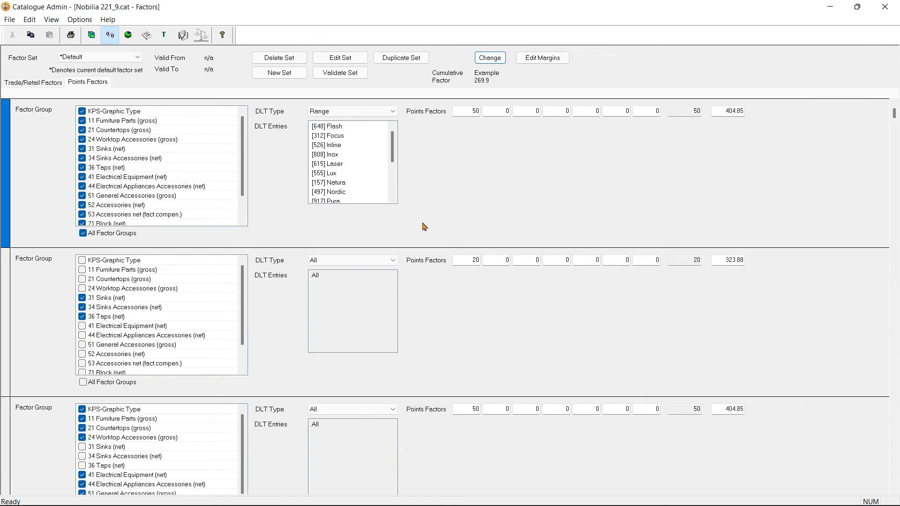
Delete the two other factor rows and exit Catalogue Admin, saving the catalogue.
right_click(432, 299)
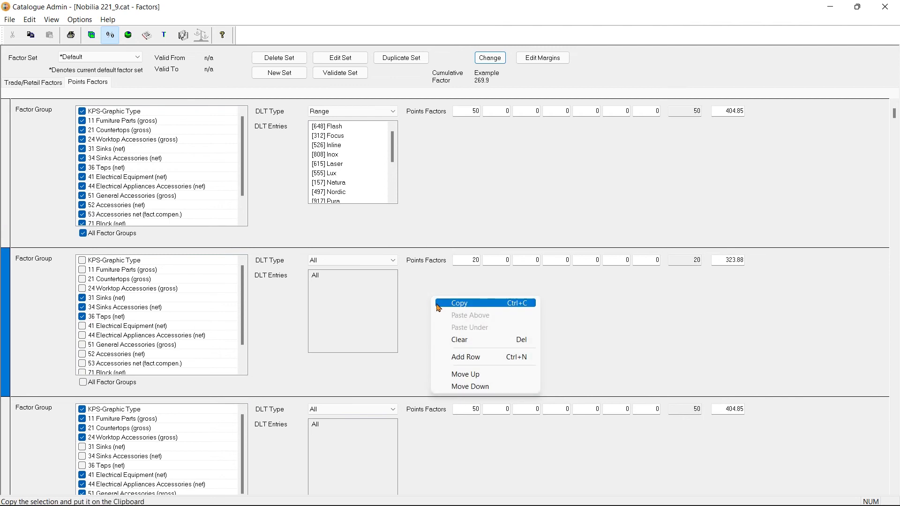
click(457, 341)
click(459, 288)
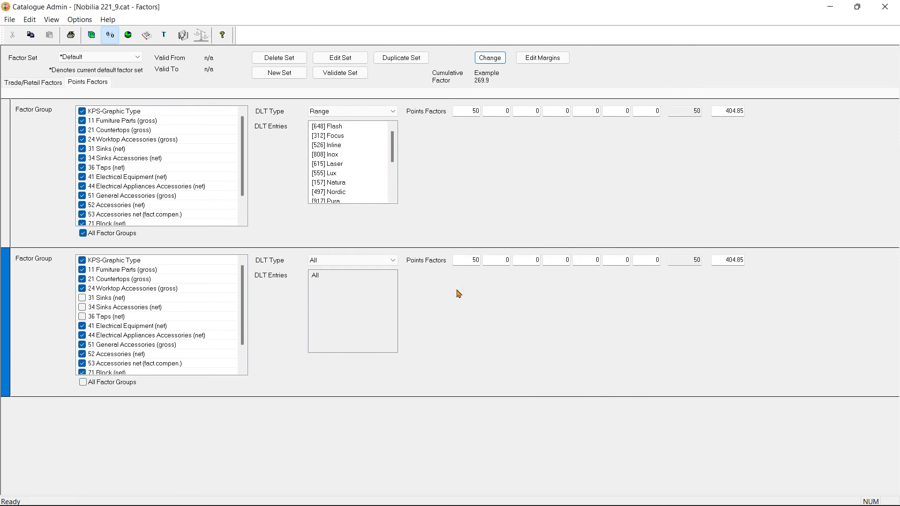
right_click(458, 294)
click(473, 337)
click(469, 287)
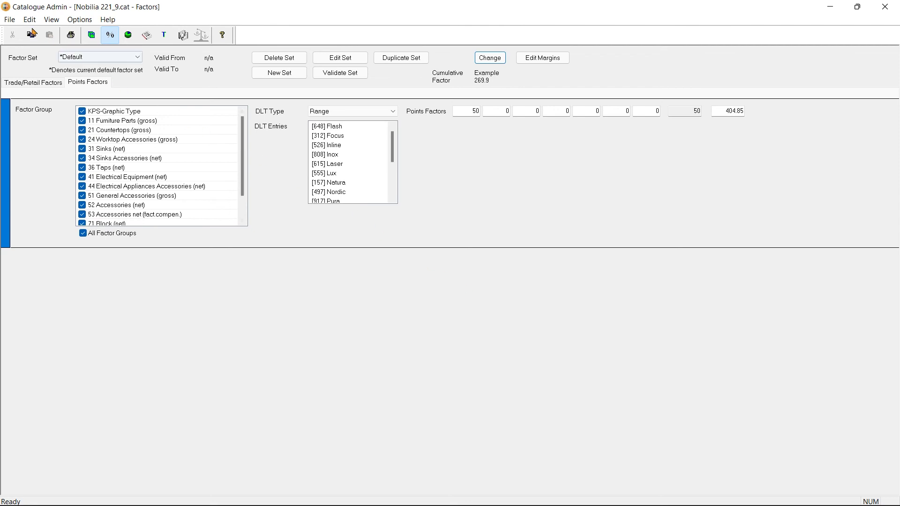
click(15, 23)
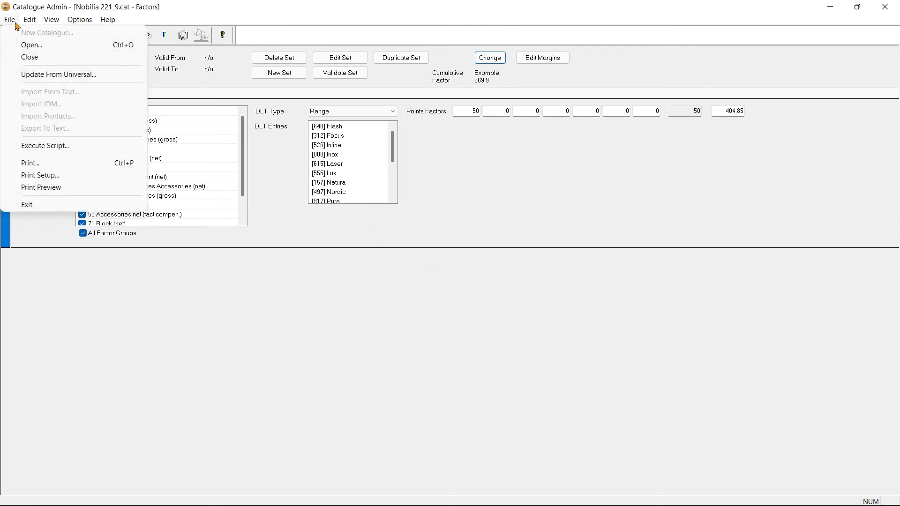
click(27, 204)
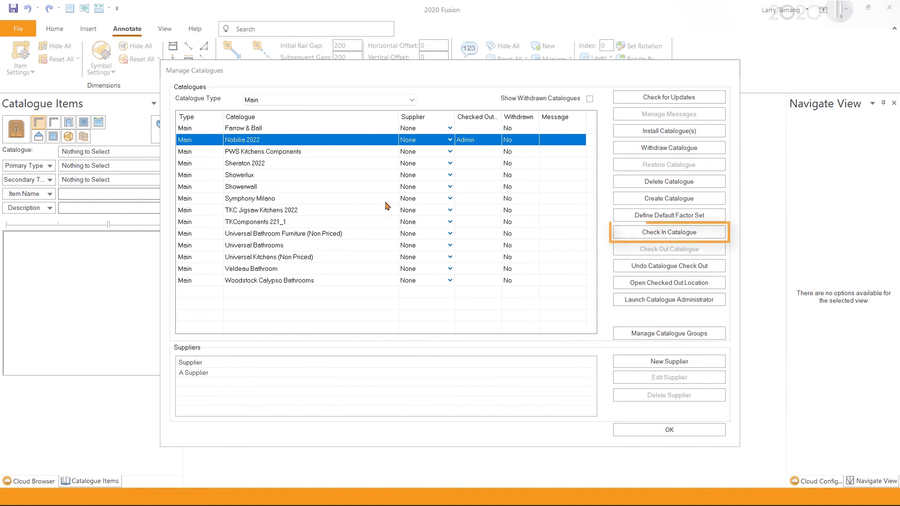
Check in Nobilia 2022 and reopen the Factor Collection design.
click(633, 237)
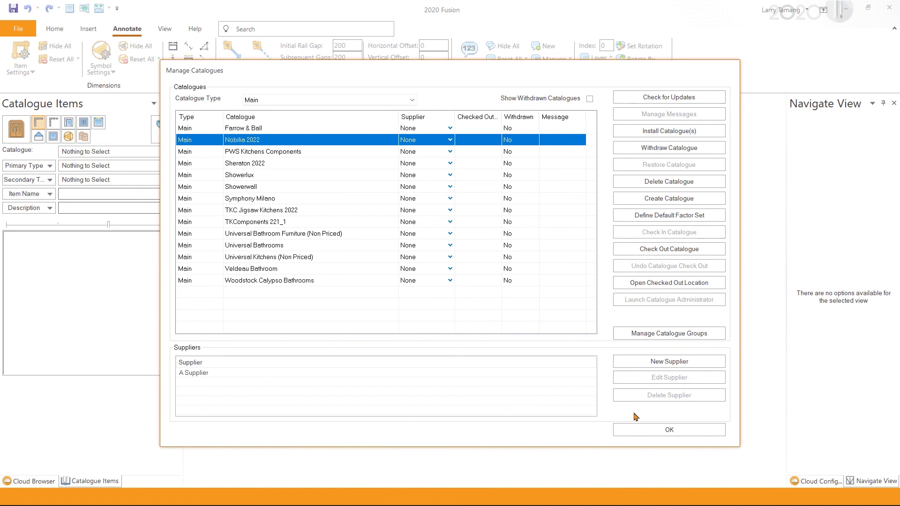
click(635, 429)
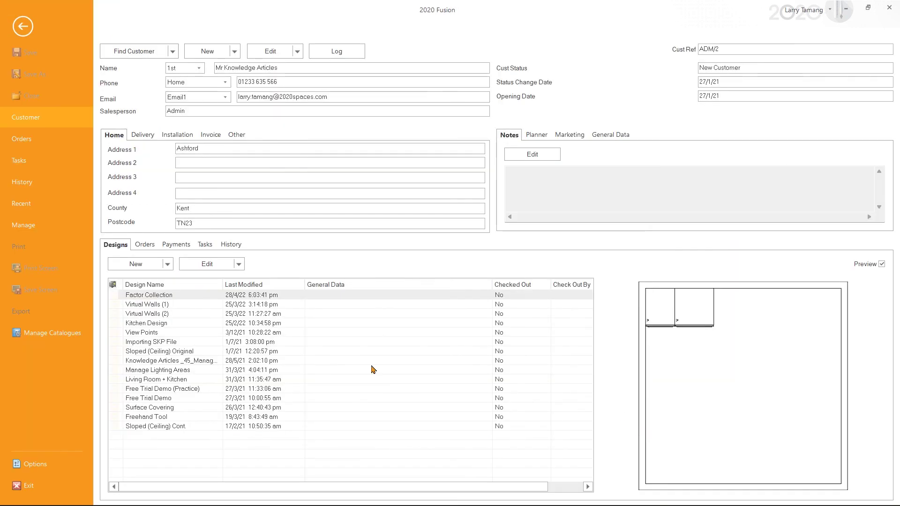
click(208, 296)
double_click(208, 297)
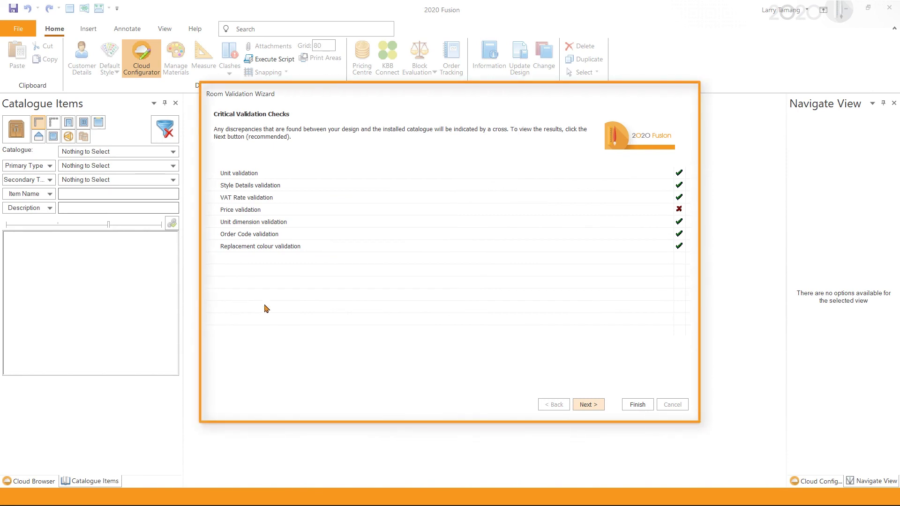
Apply updated trade and retail prices in the Room Validation Wizard, then check UD45 reads 404.85.
click(587, 405)
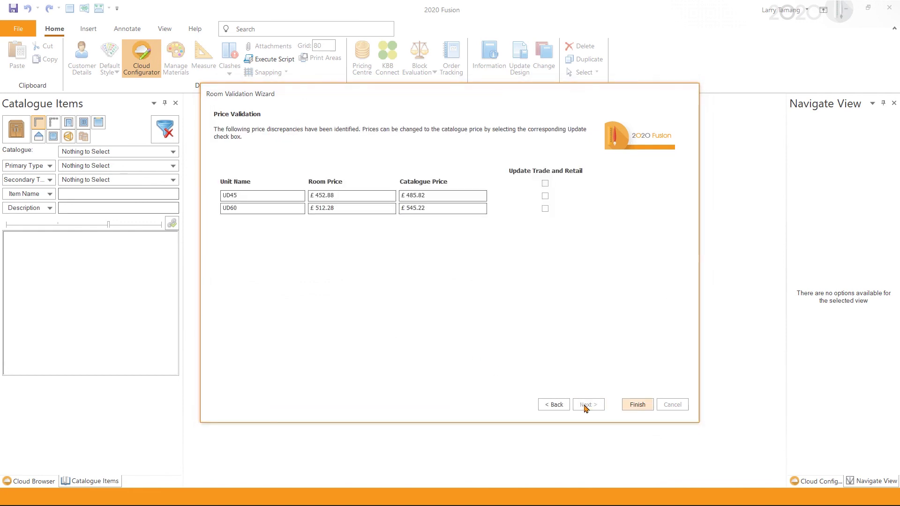
click(545, 184)
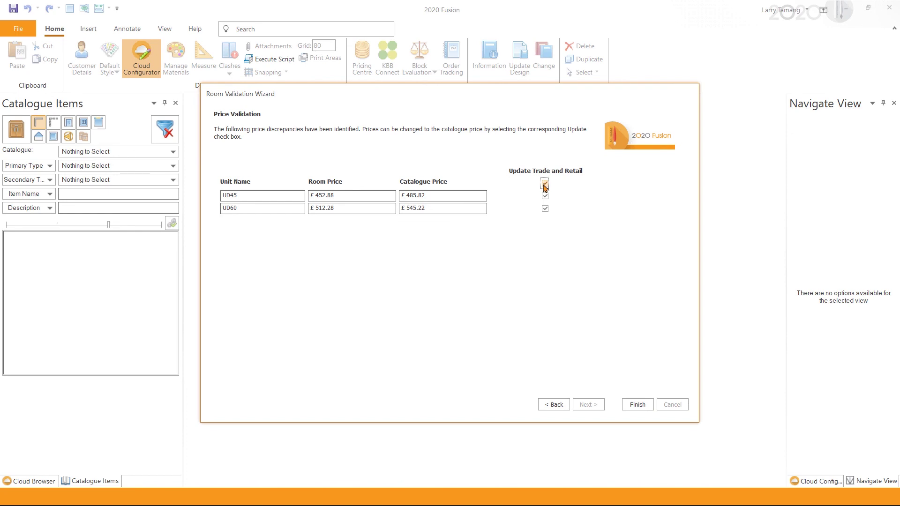
click(639, 406)
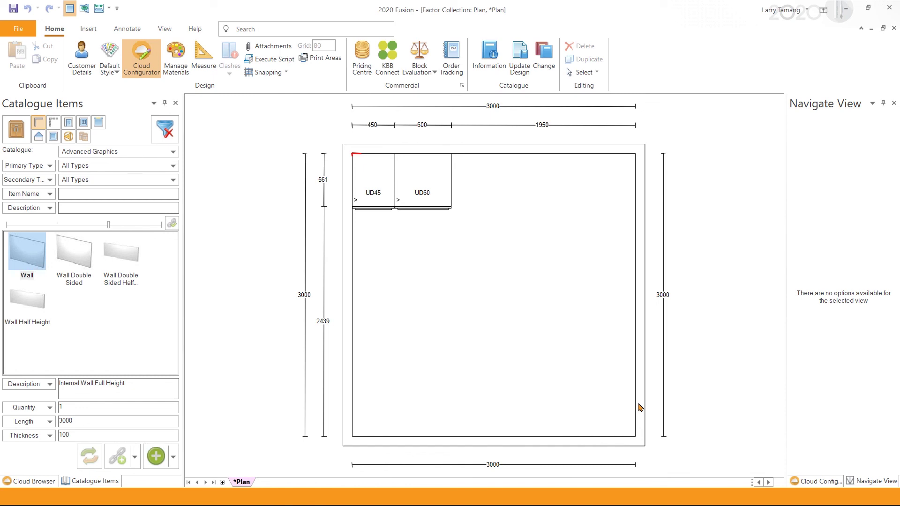
click(382, 202)
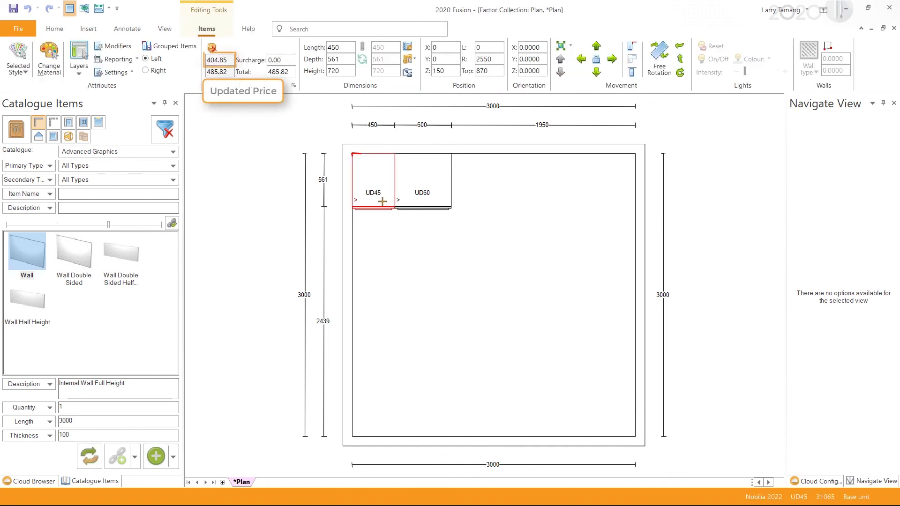